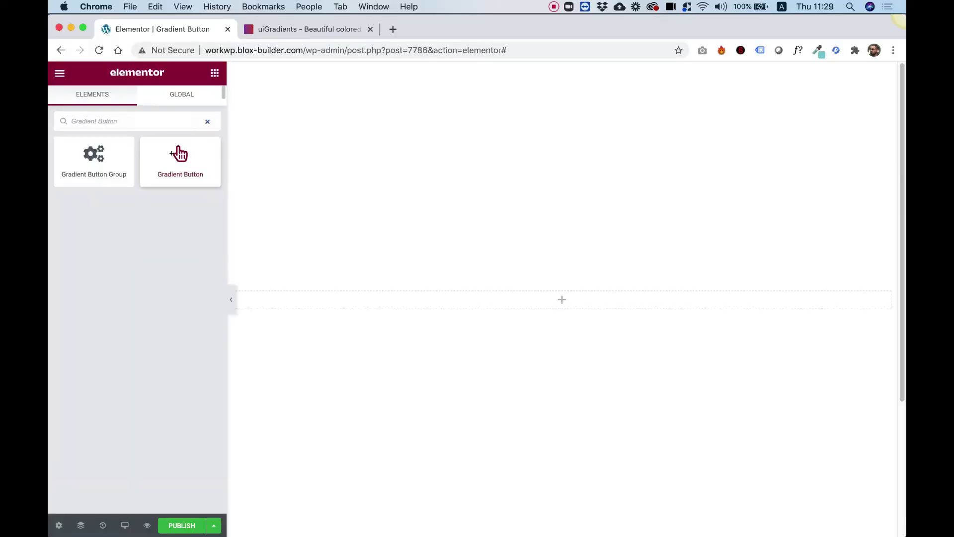
Drop the Gradient Button widget onto the canvas to place a pink-to-blue Learn More button.
left_click_drag(179, 154, 480, 296)
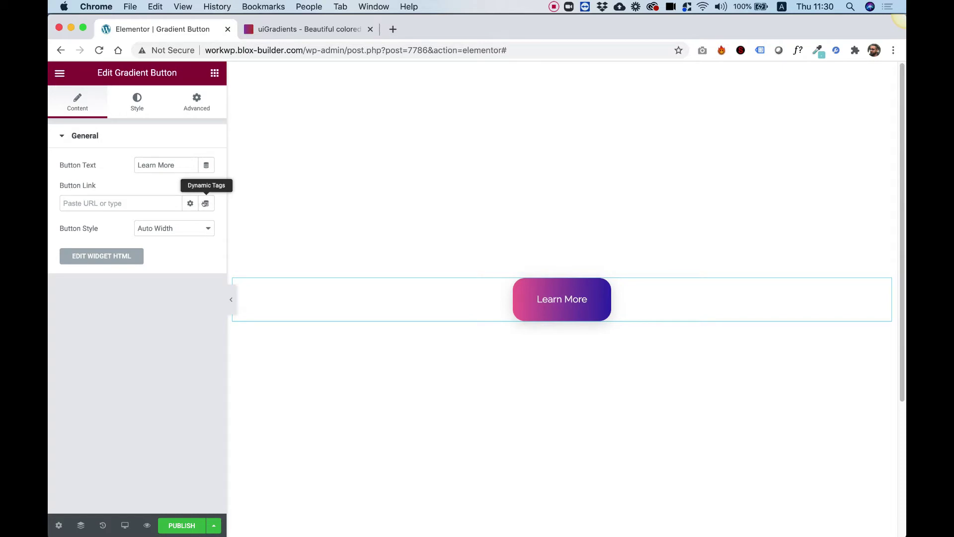
Preview the button at Full Width, keep it at Auto Width, and show its Style settings.
left_click(162, 228)
left_click(158, 237)
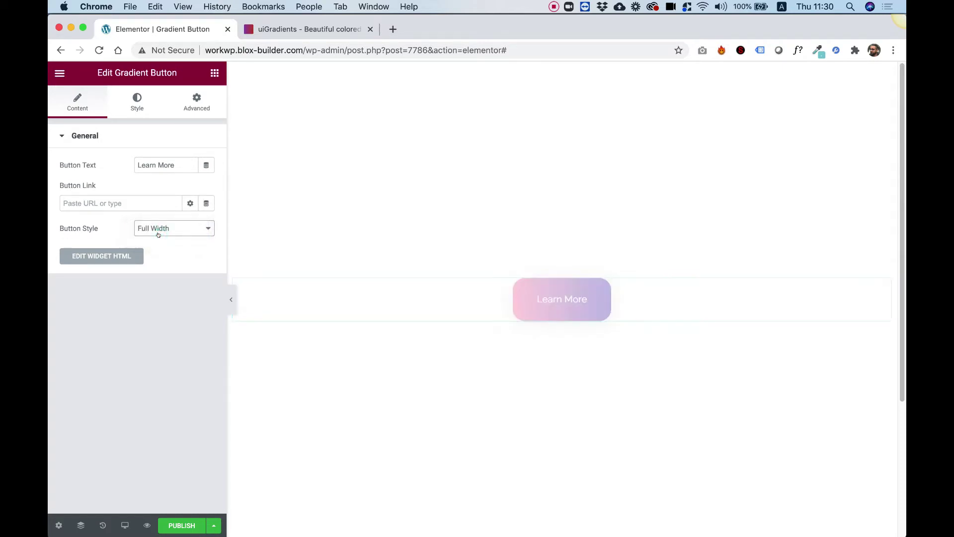
left_click(158, 233)
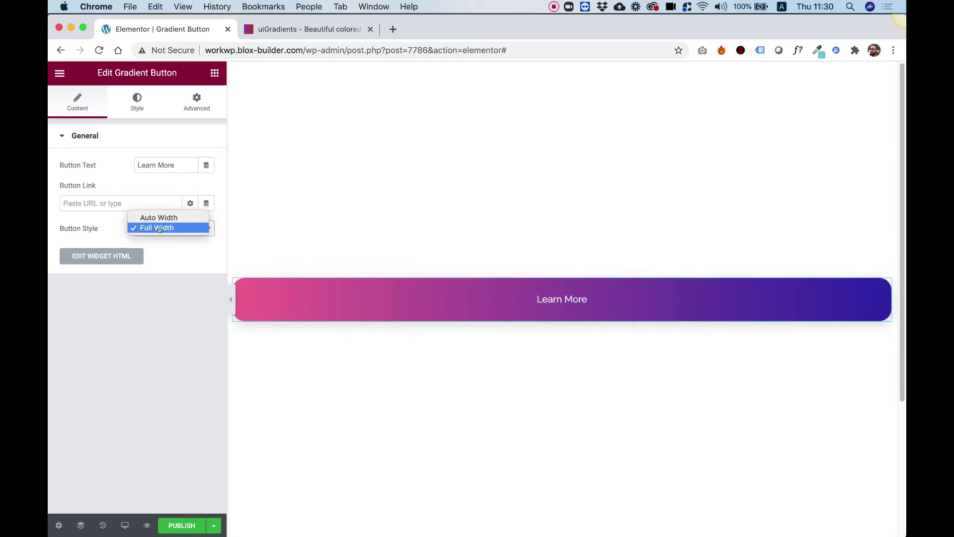
left_click(160, 217)
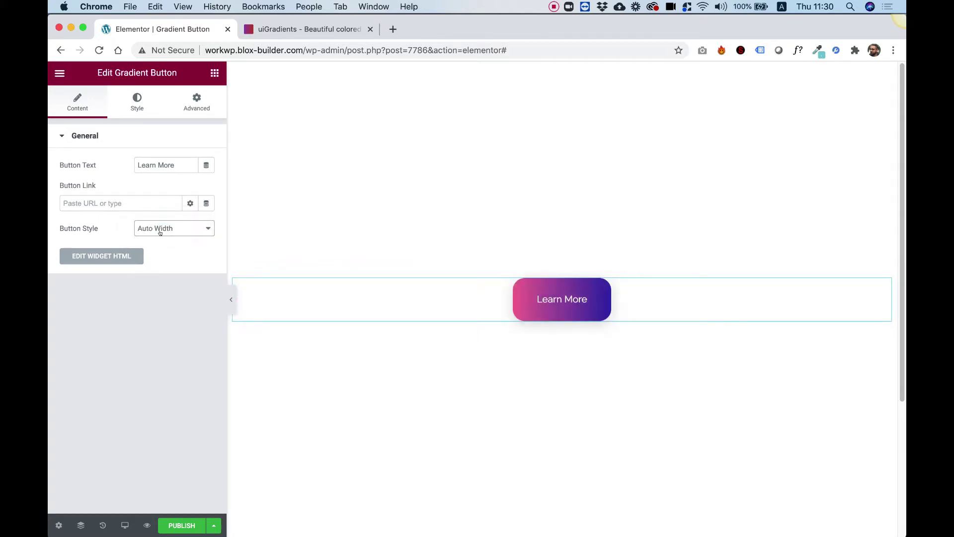
left_click(159, 228)
left_click(159, 237)
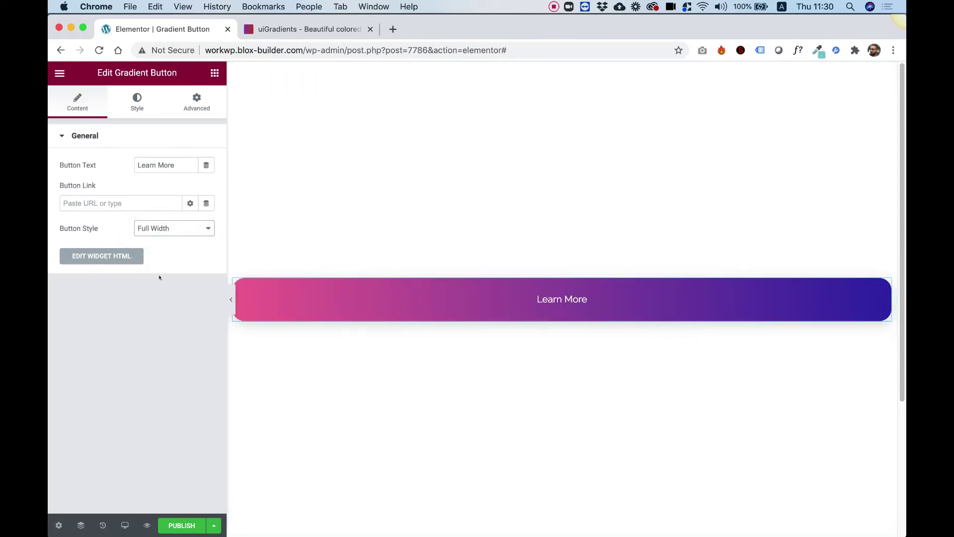
left_click(162, 230)
left_click(164, 218)
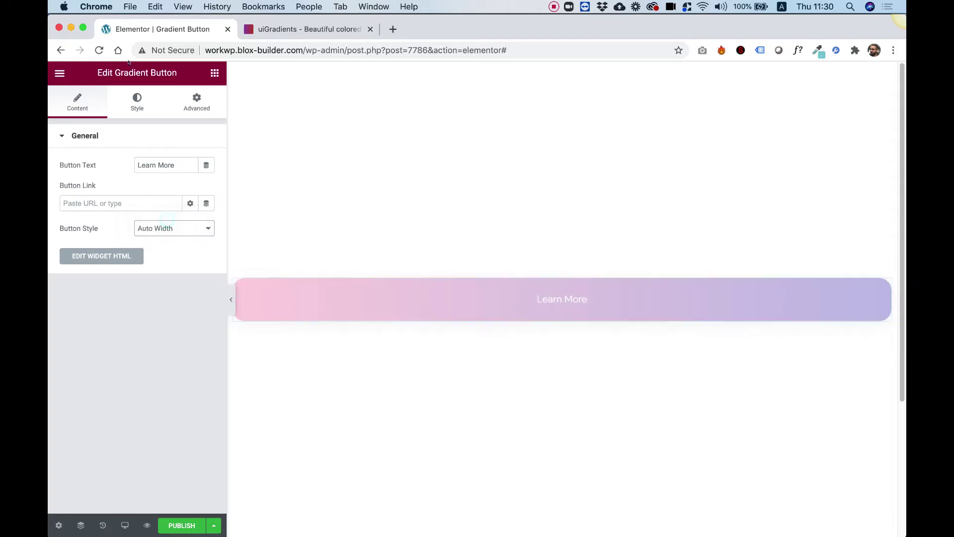
left_click(139, 104)
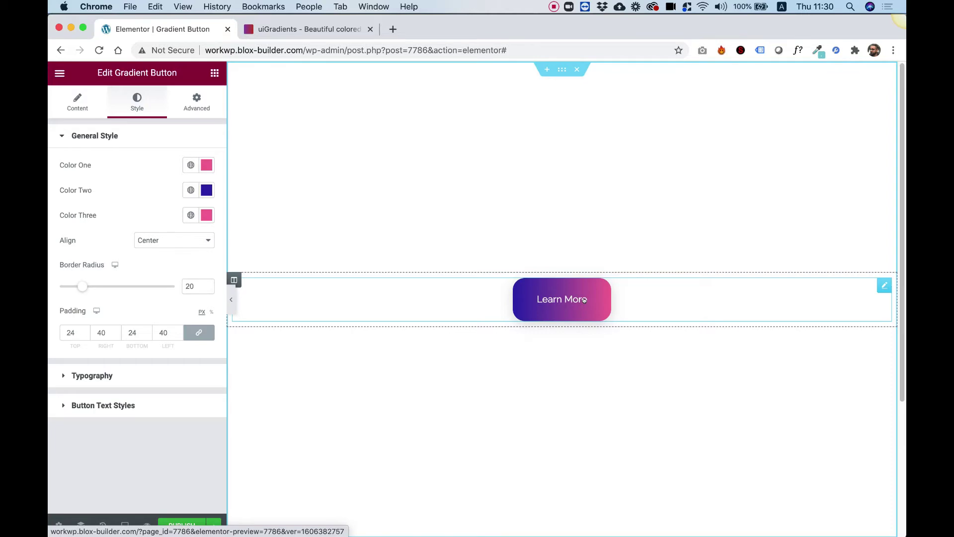
On uiGradients, open the Sublime Vivid gradient from all gradients and copy its #fc466b start colour.
left_click(271, 31)
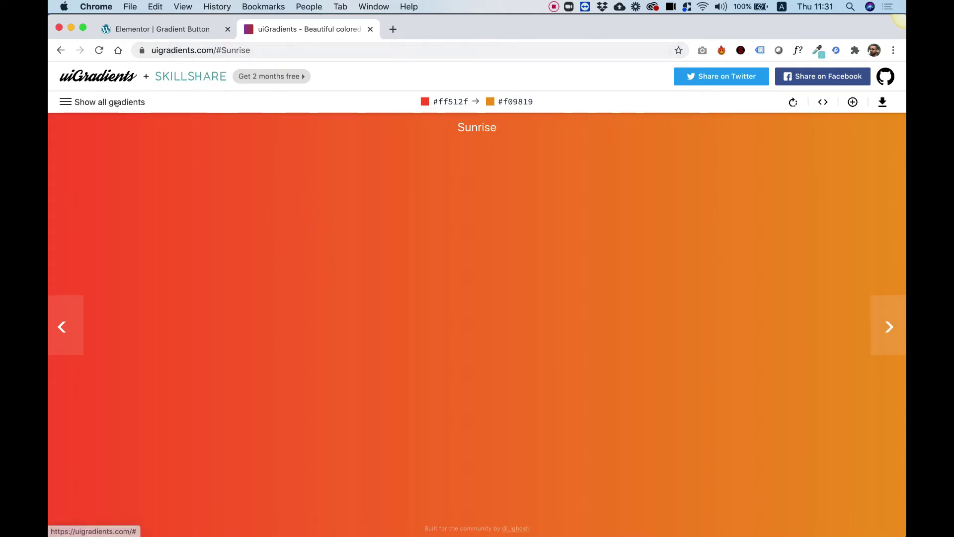
left_click(95, 102)
scroll(362, 226, "down", 12)
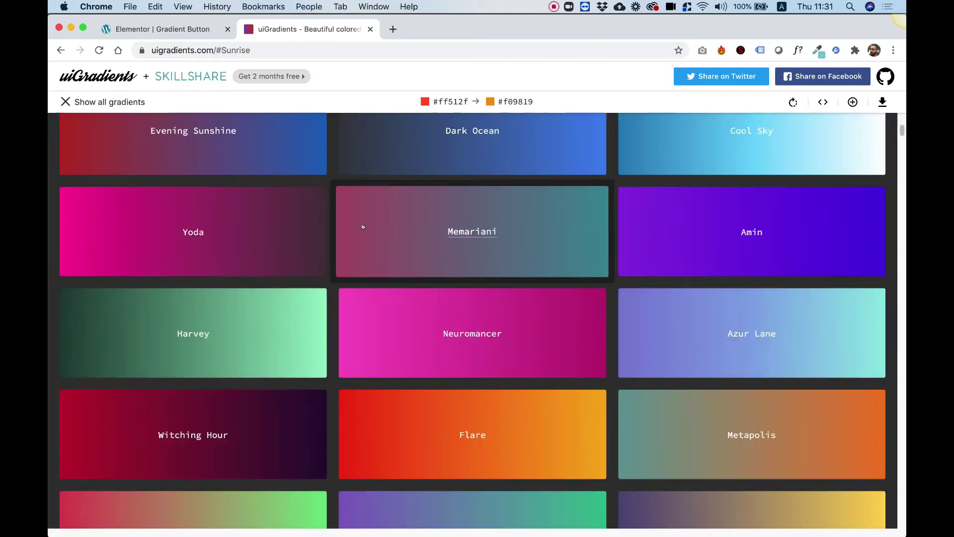
scroll(362, 227, "down", 14)
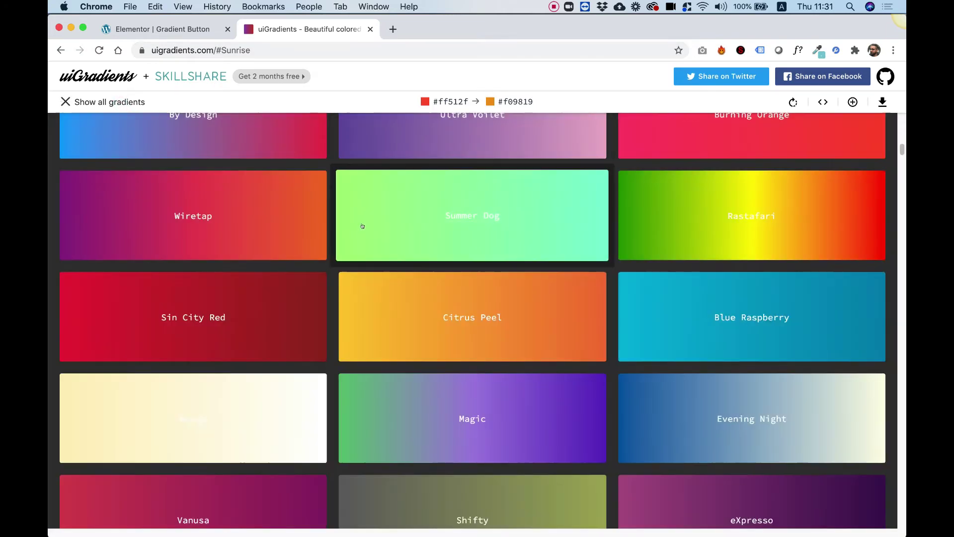
scroll(363, 225, "down", 3)
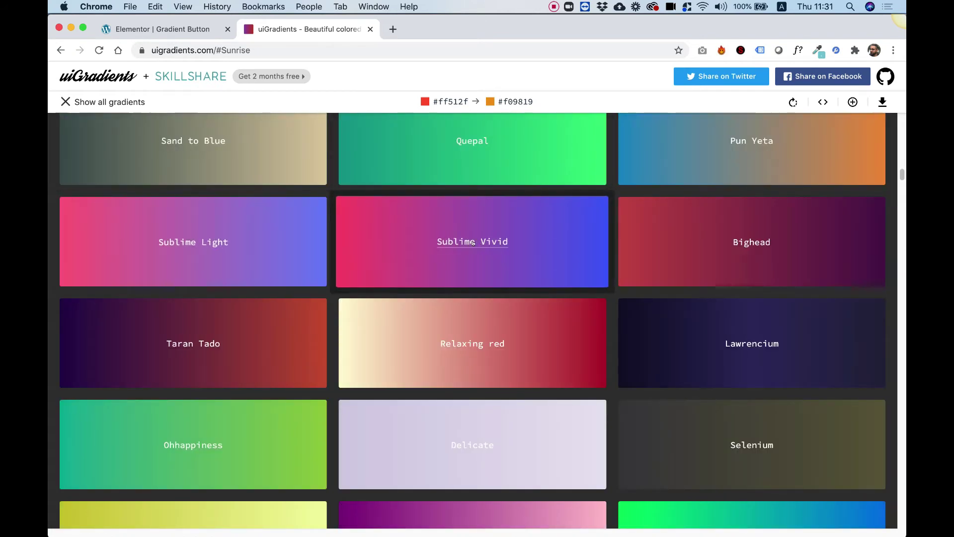
left_click(470, 241)
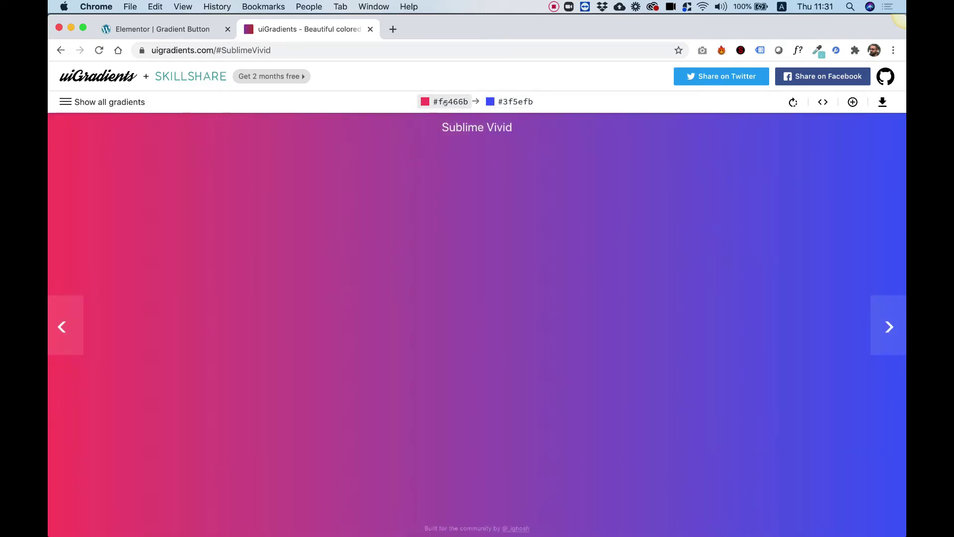
left_click(445, 102)
Set the button's Color One to the copied #FC466B.
left_click(159, 29)
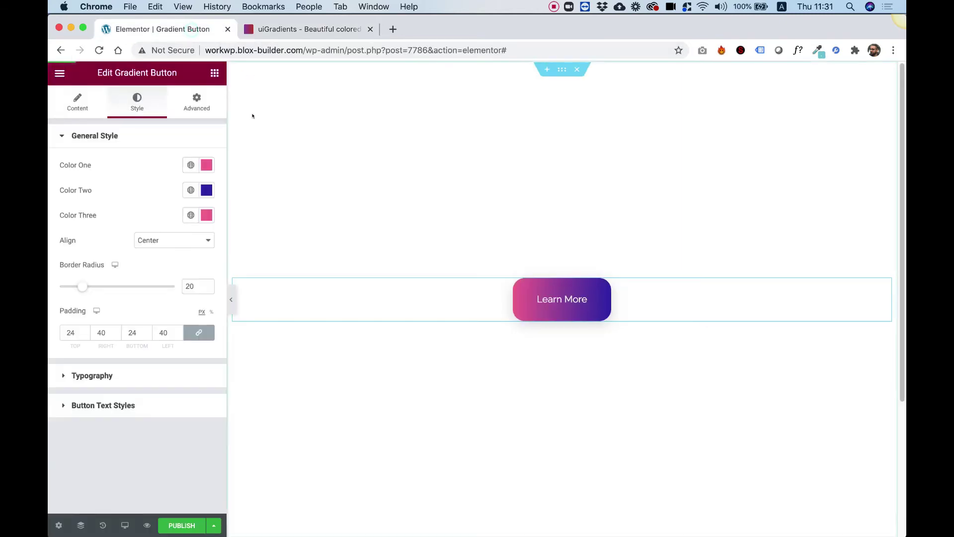
left_click(207, 165)
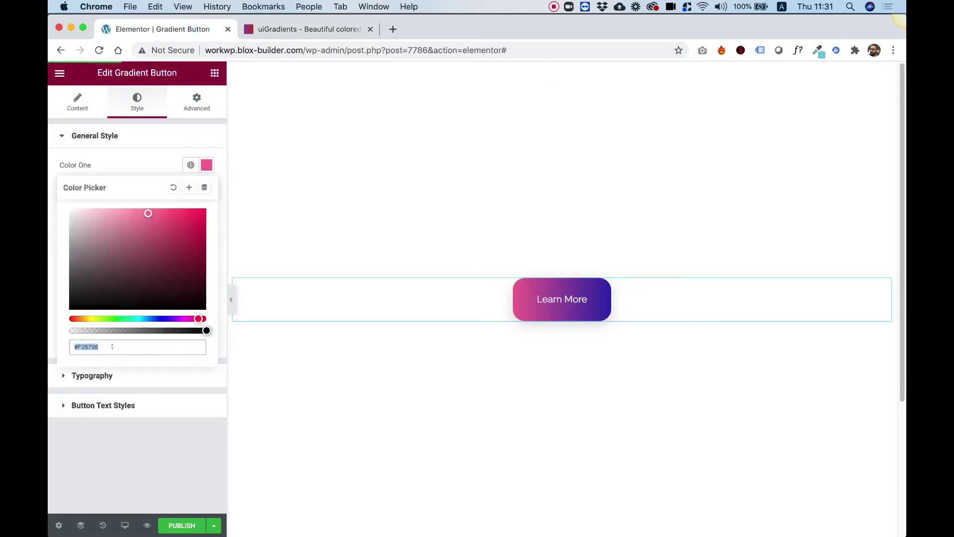
key("super+v")
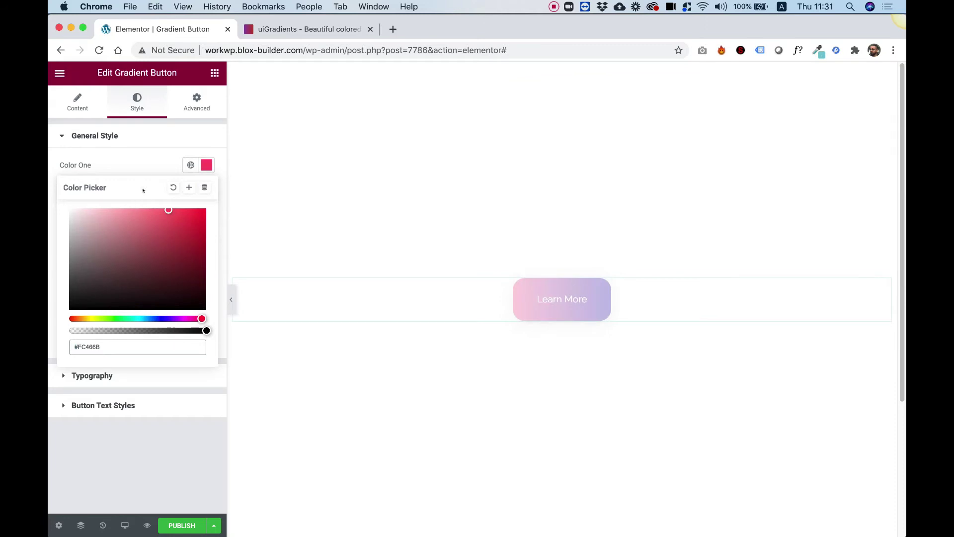
left_click(147, 161)
Copy #3f5efb from Sublime Vivid and replace Color Two's #3023AE with it.
left_click(309, 29)
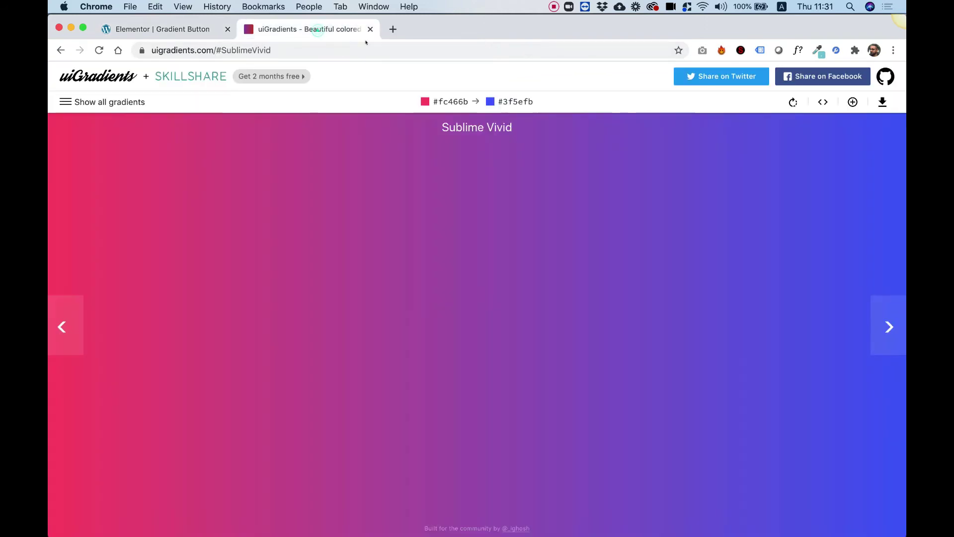
left_click(493, 102)
left_click(191, 29)
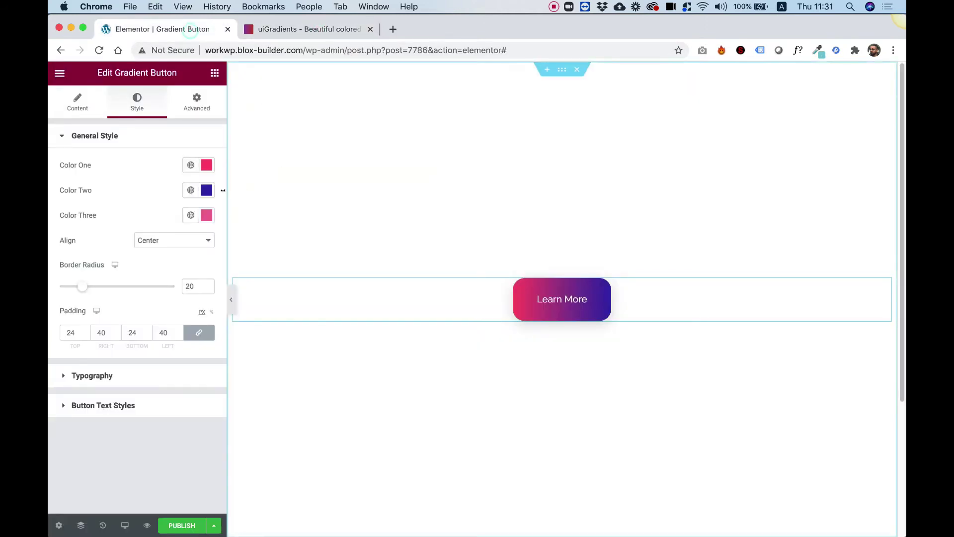
left_click(206, 190)
left_click(125, 371)
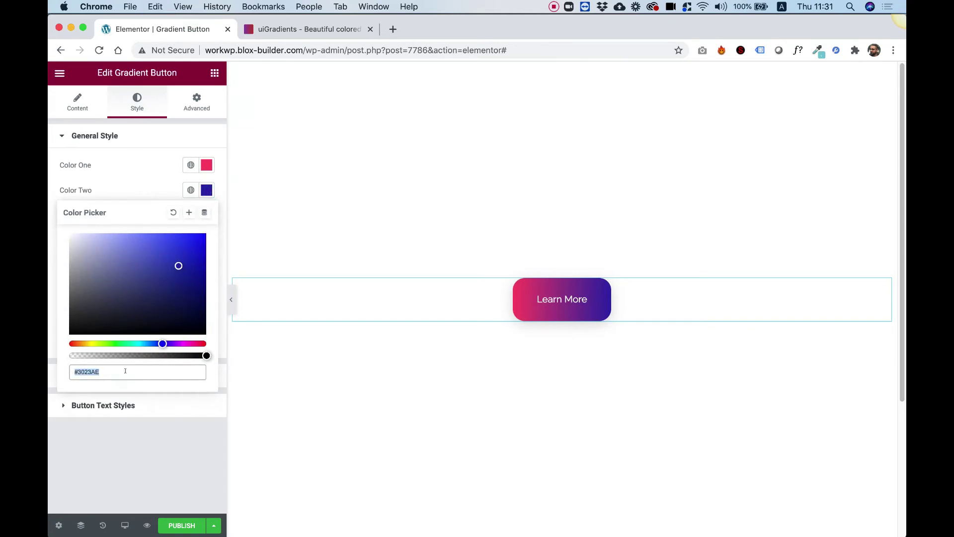
key("super+v")
left_click(137, 171)
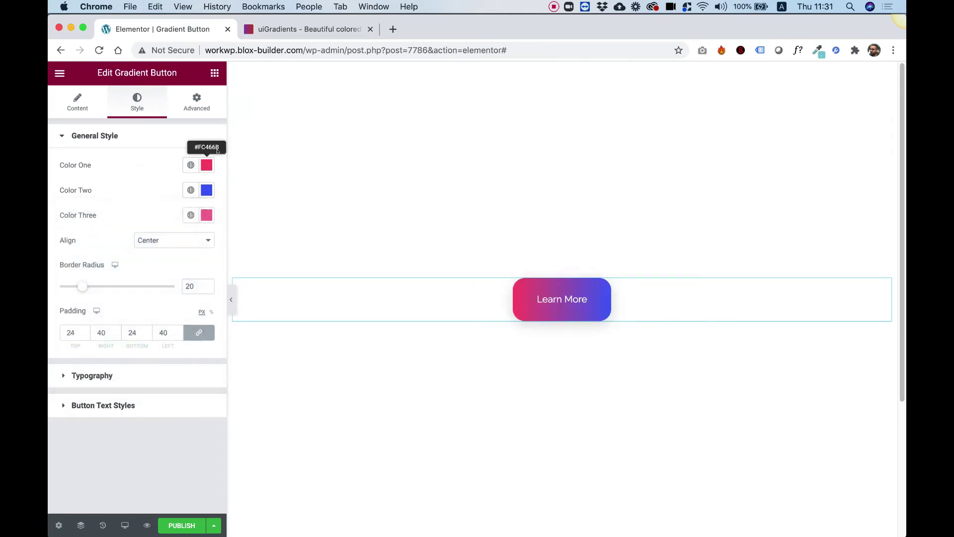
Copy #fc466b again and paste it as the Color Three hex value.
left_click(286, 30)
left_click(450, 102)
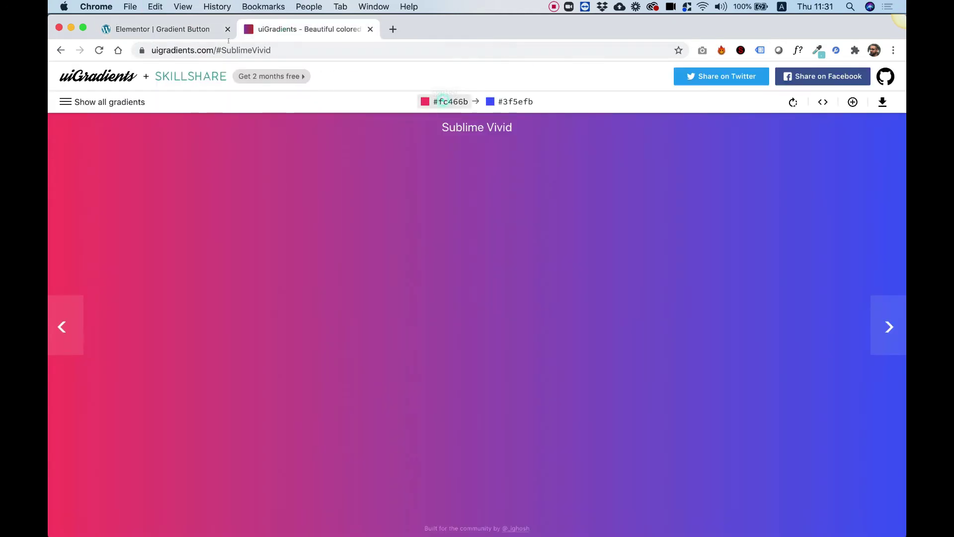
left_click(178, 29)
left_click(206, 215)
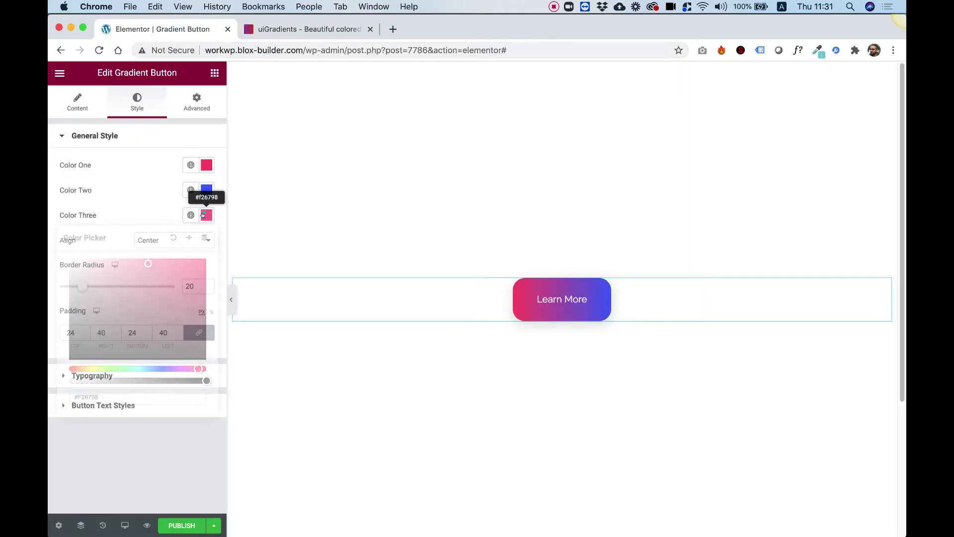
left_click(114, 397)
key("super+a")
key("super+v")
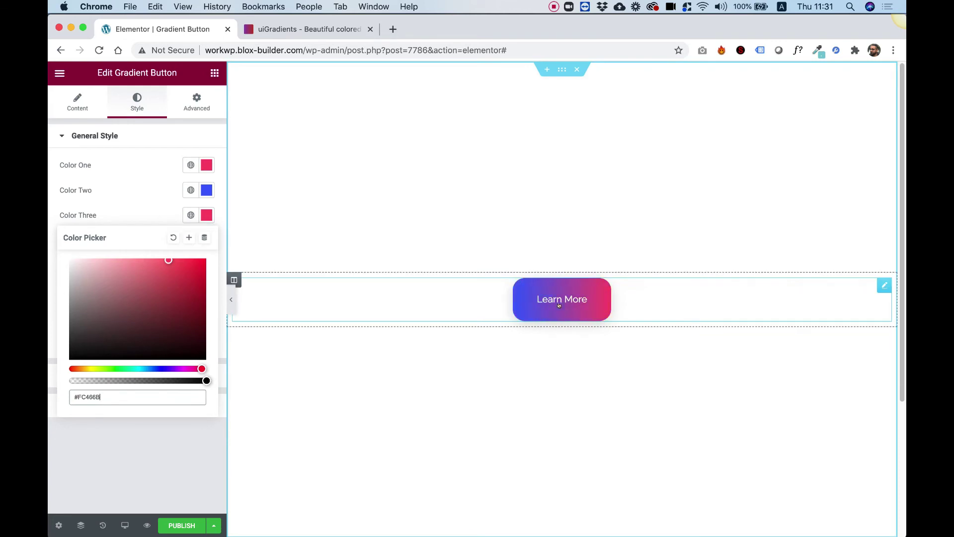
Close the colour picker, preview Left and Right alignment, then centre the button.
left_click(157, 191)
left_click(158, 242)
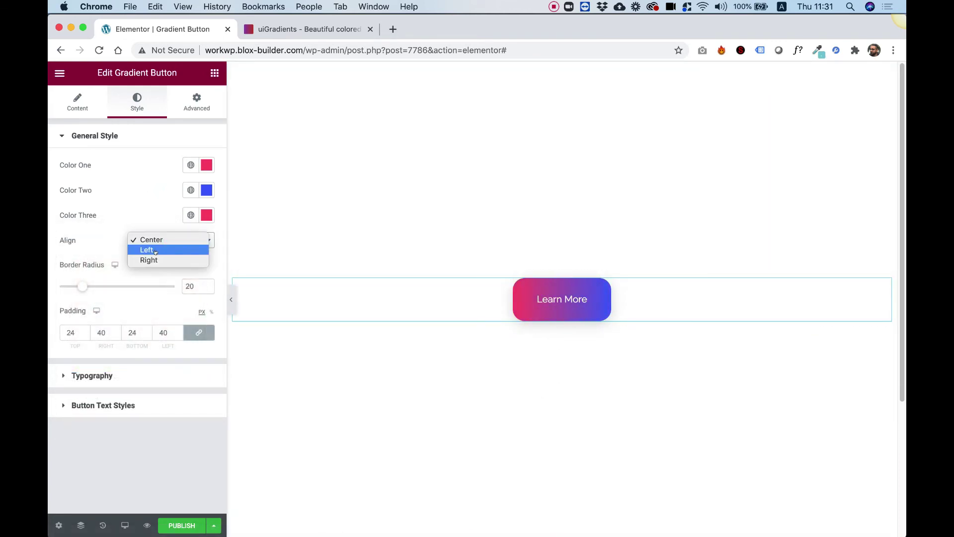
left_click(155, 250)
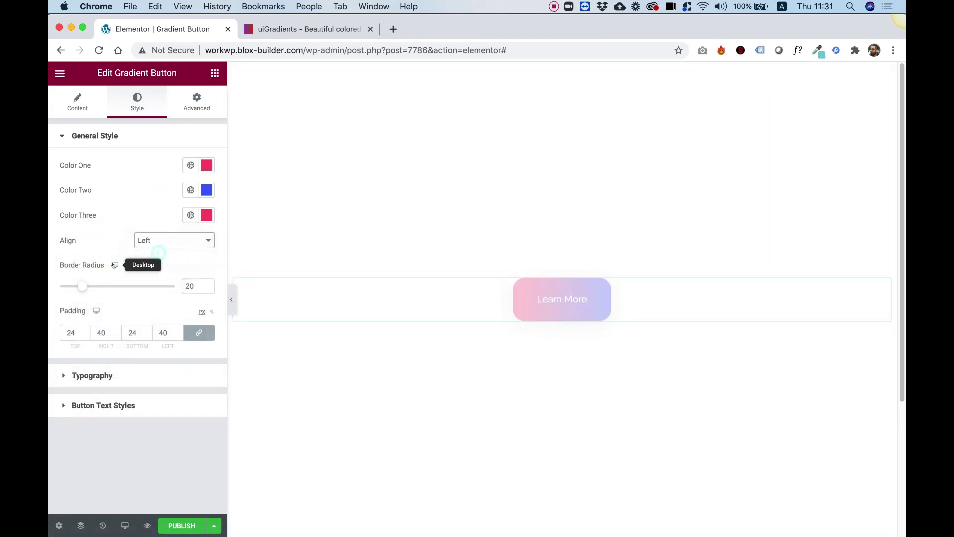
left_click(150, 241)
left_click(152, 250)
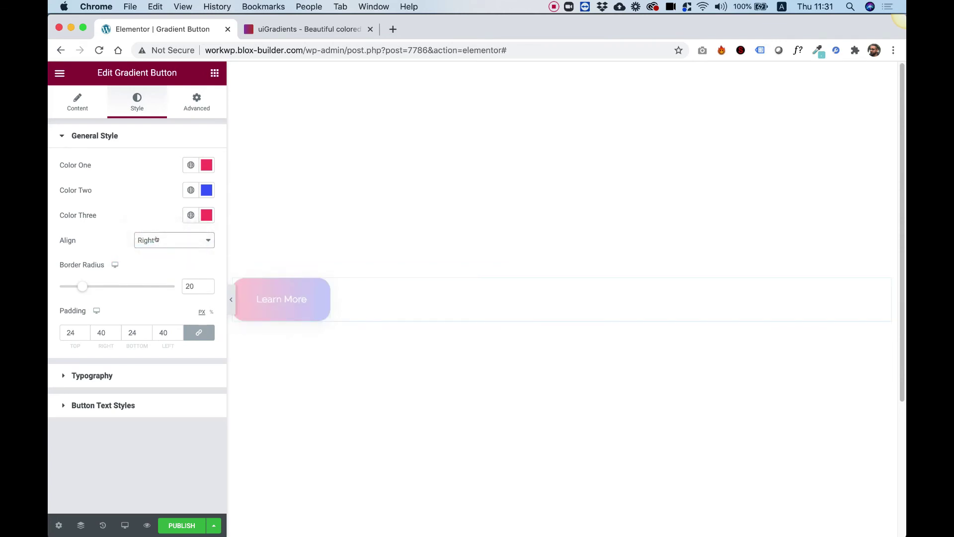
left_click(156, 240)
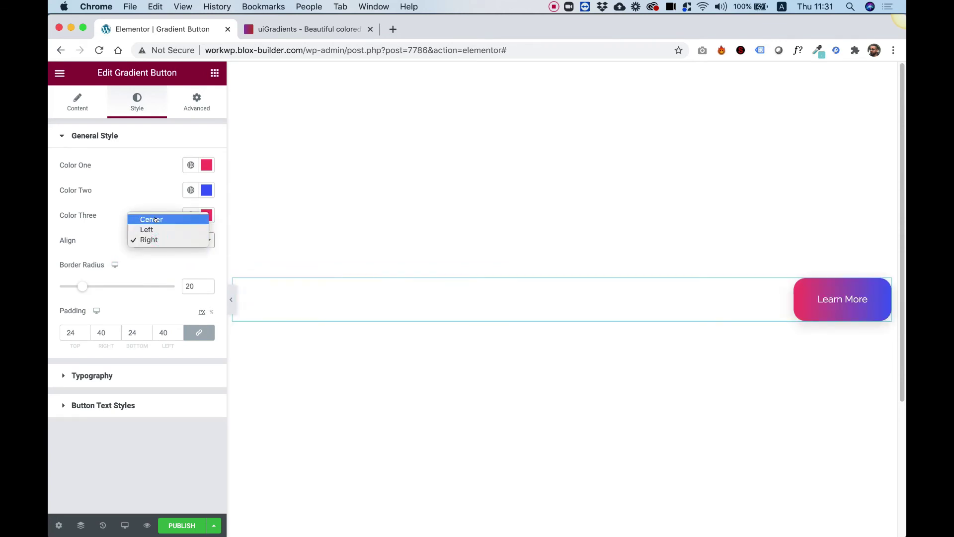
left_click(154, 217)
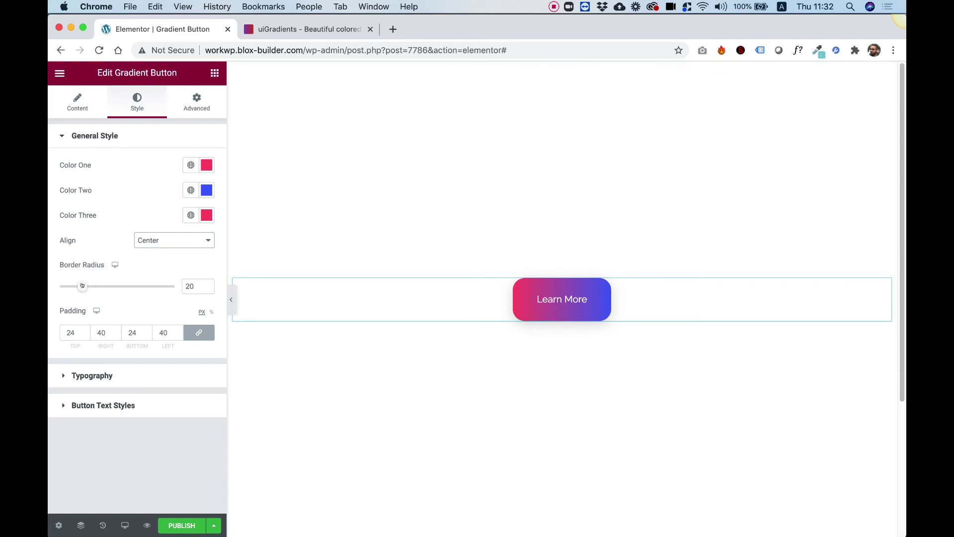
Set border radius to 0 and unlink padding to make top and bottom 14 px.
left_click_drag(79, 285, 193, 280)
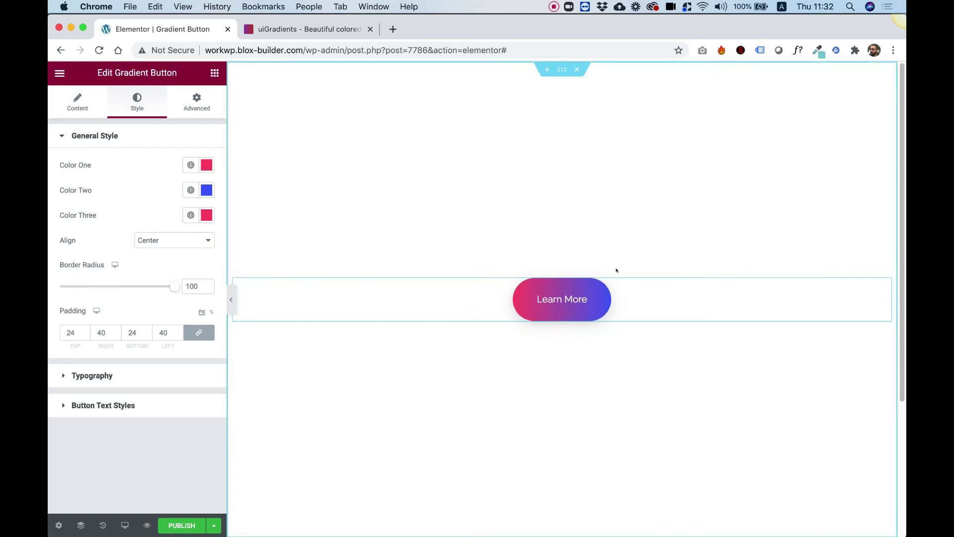
left_click_drag(174, 287, 59, 287)
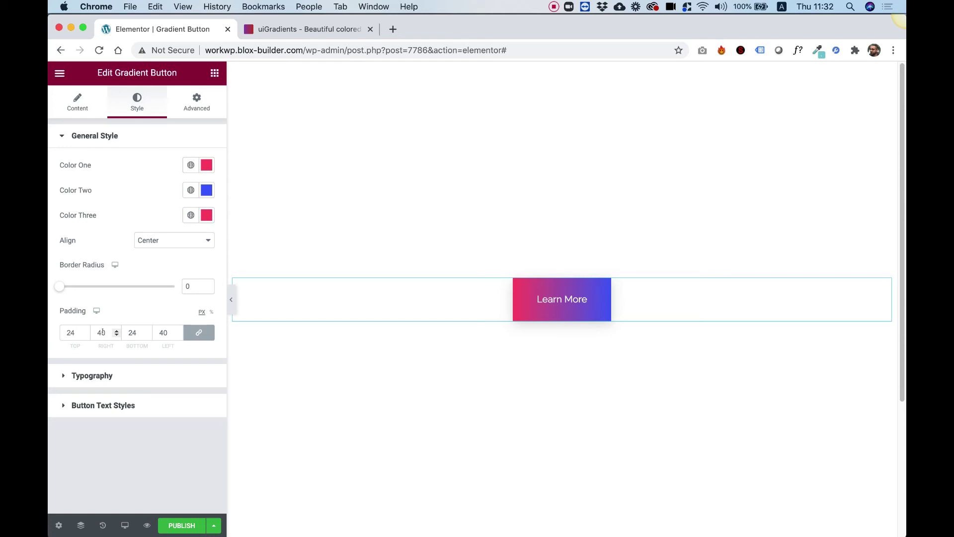
left_click(198, 332)
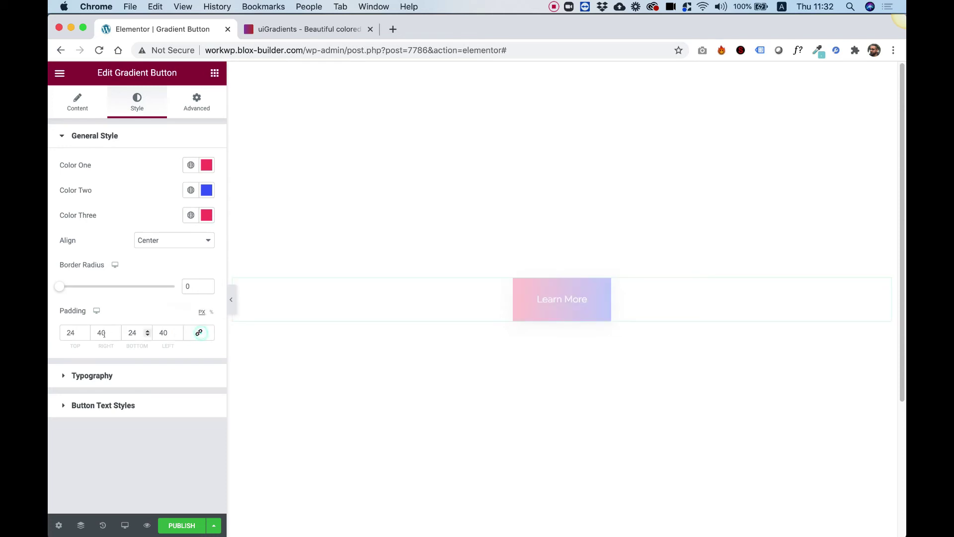
left_click(64, 332)
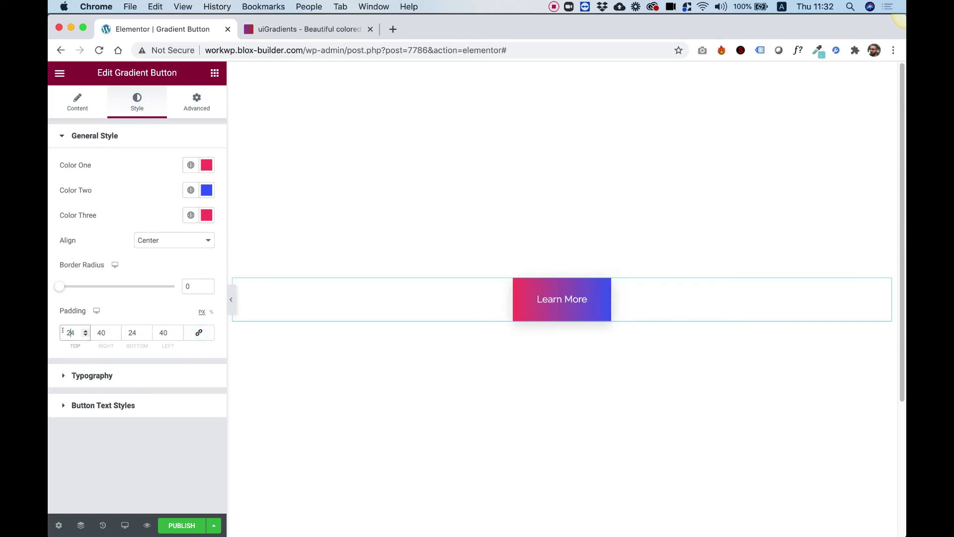
double_click(163, 333)
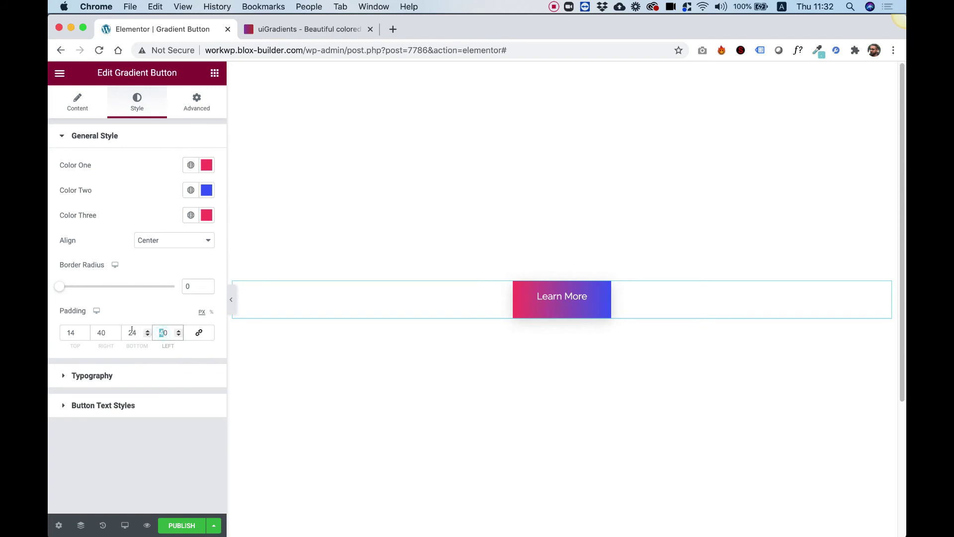
left_click(132, 333)
key("BackSpace")
type("1")
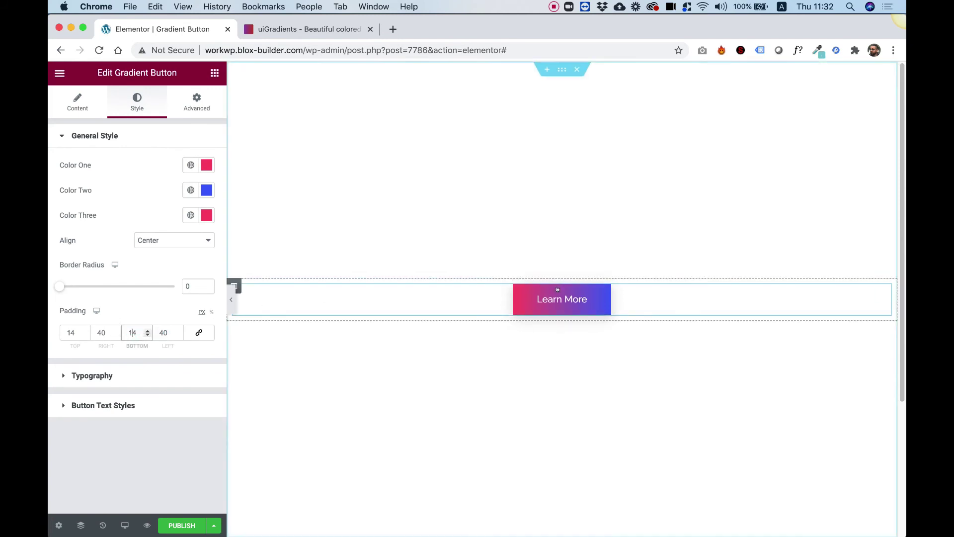
Set the Learn More typography to the Ranga font family at size 29.
left_click(92, 375)
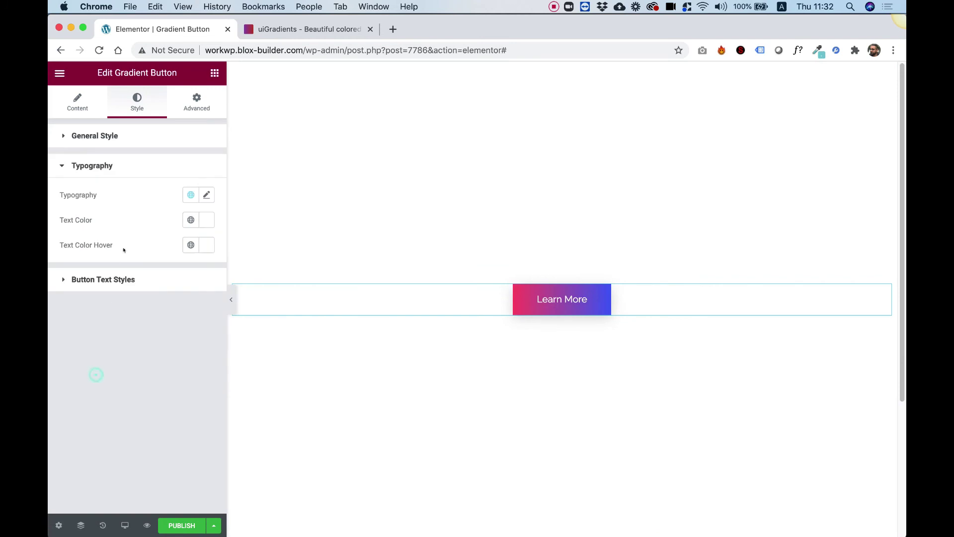
left_click(206, 195)
left_click_drag(67, 296, 82, 297)
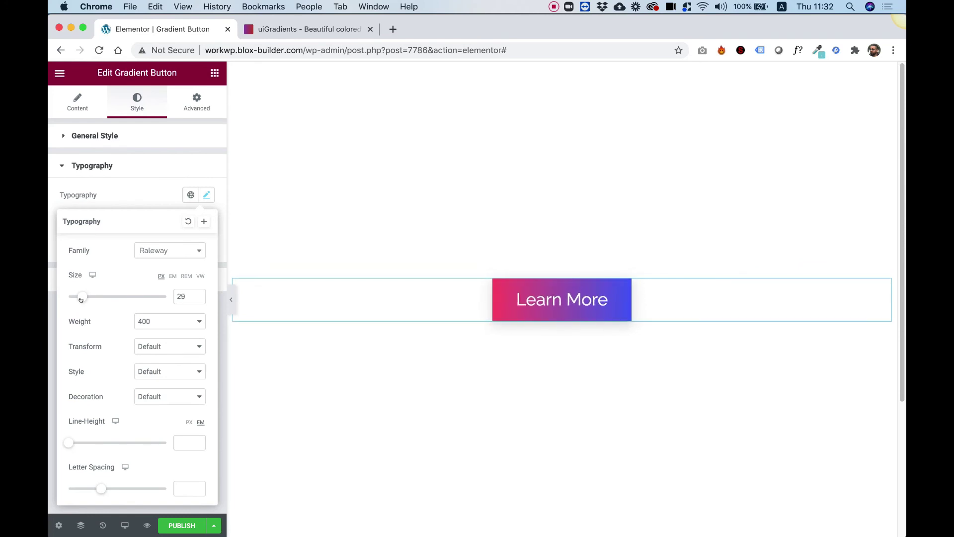
left_click(169, 252)
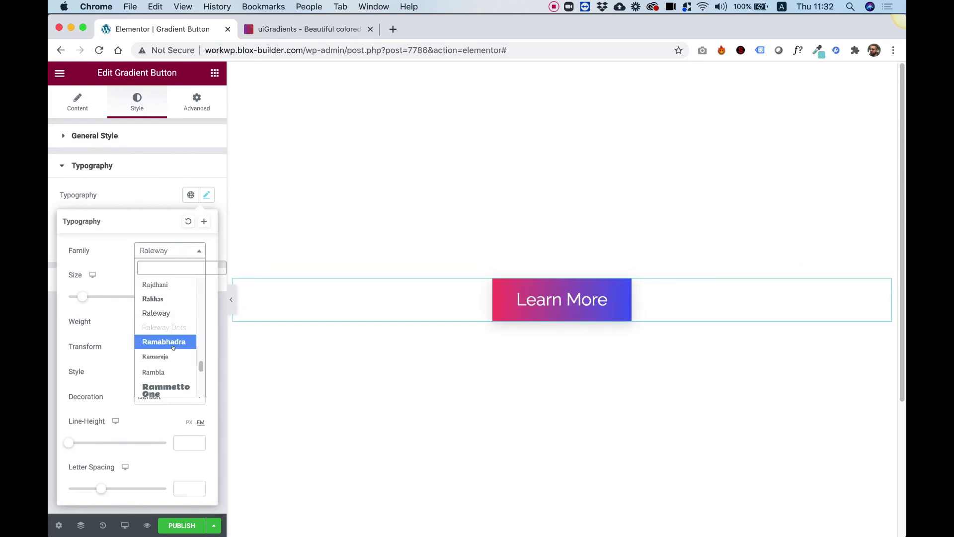
scroll(178, 343, "down", 3)
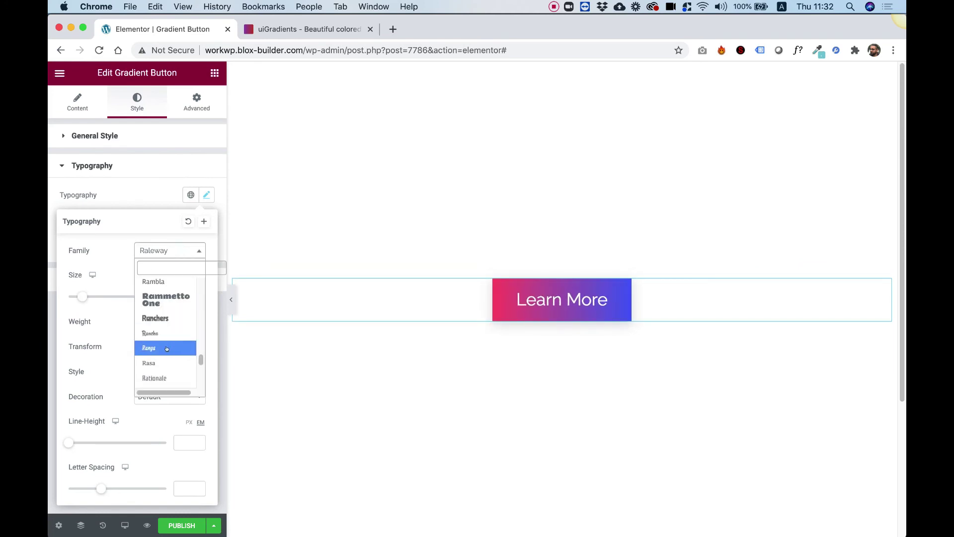
left_click(167, 349)
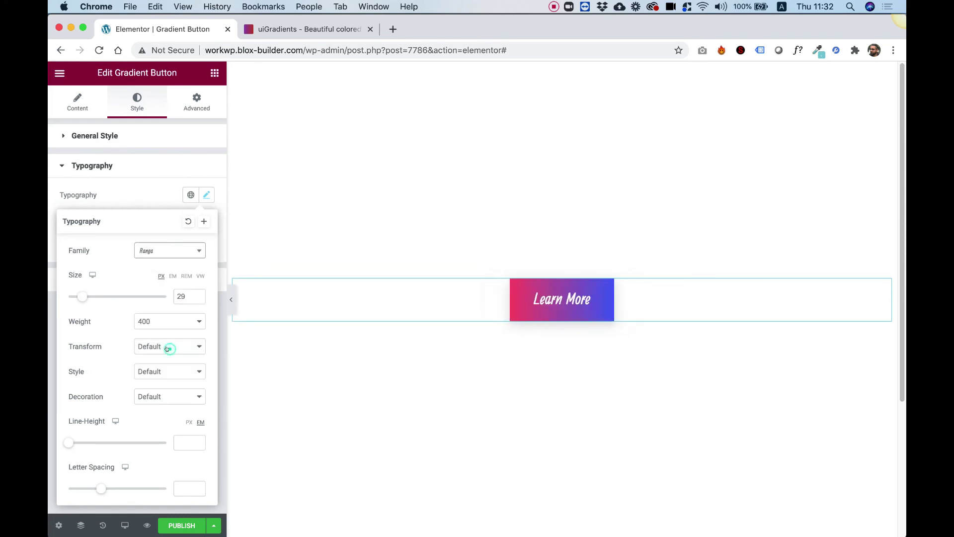
left_click(117, 194)
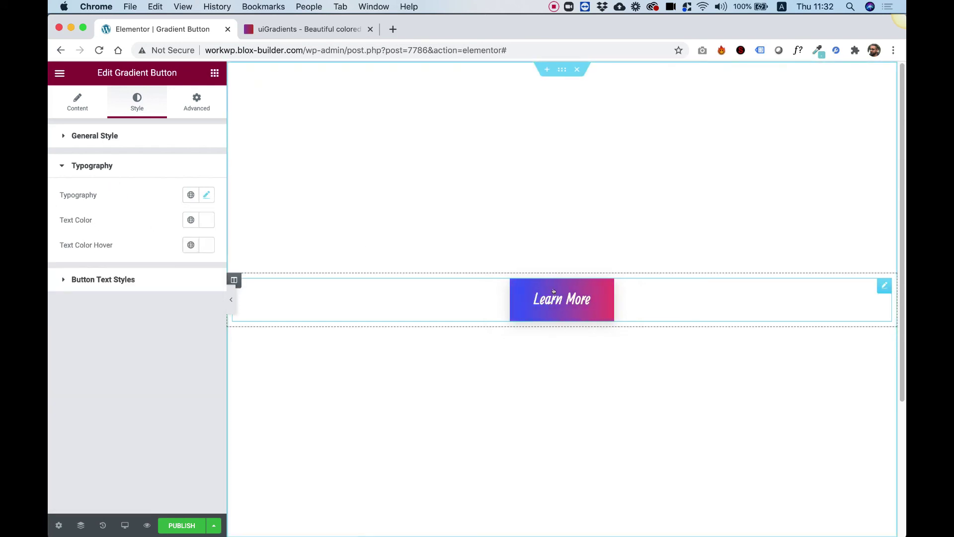